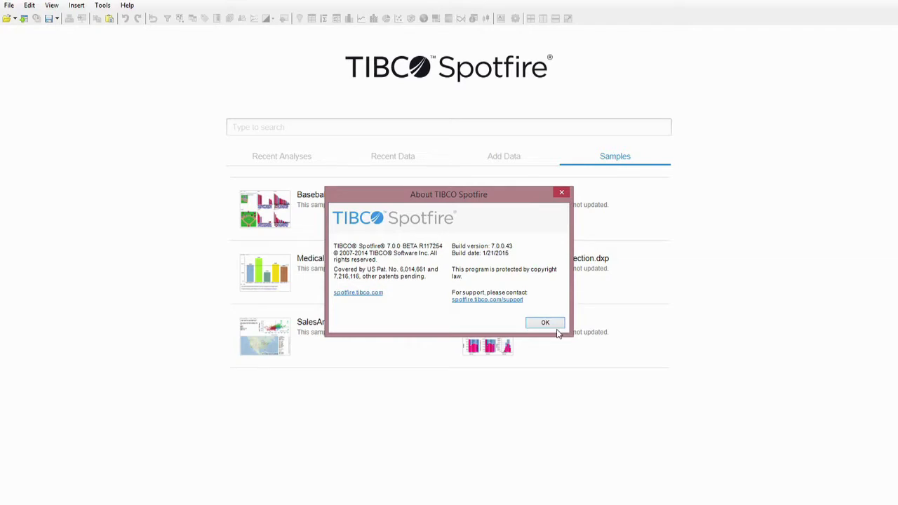
Step: Open the Film.dxp sample analysis and add a new page containing a table visualization of the Film data
left_click(557, 323)
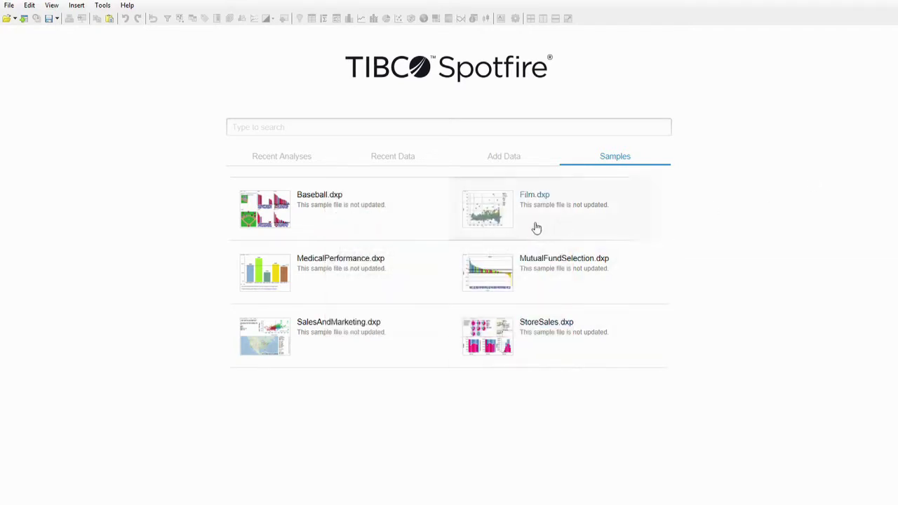
left_click(493, 204)
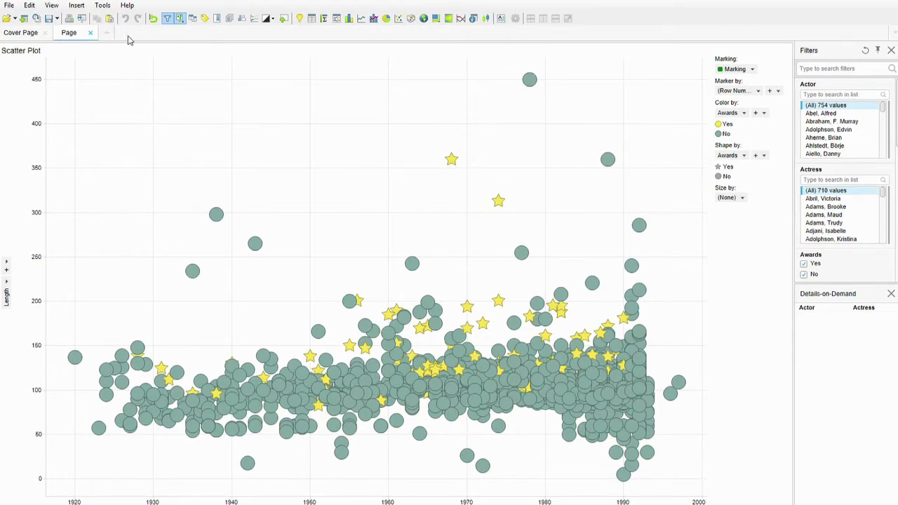
left_click(108, 34)
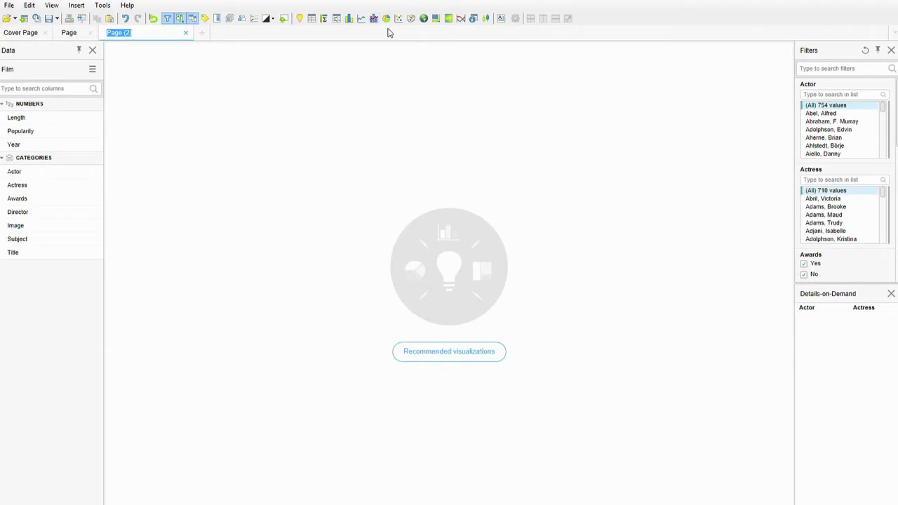
left_click(312, 21)
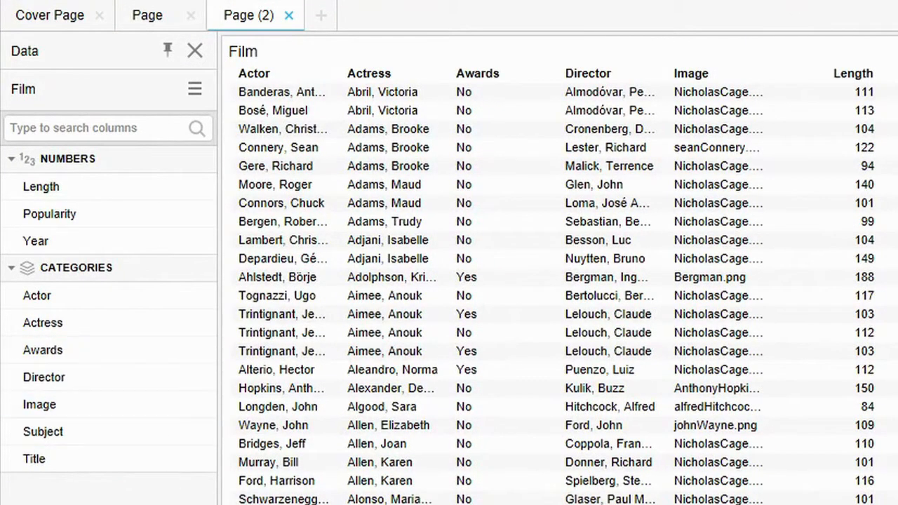
Step: Filter the film table to director Alan Alda from the column list and restore the Director filter to all values
left_click(44, 377)
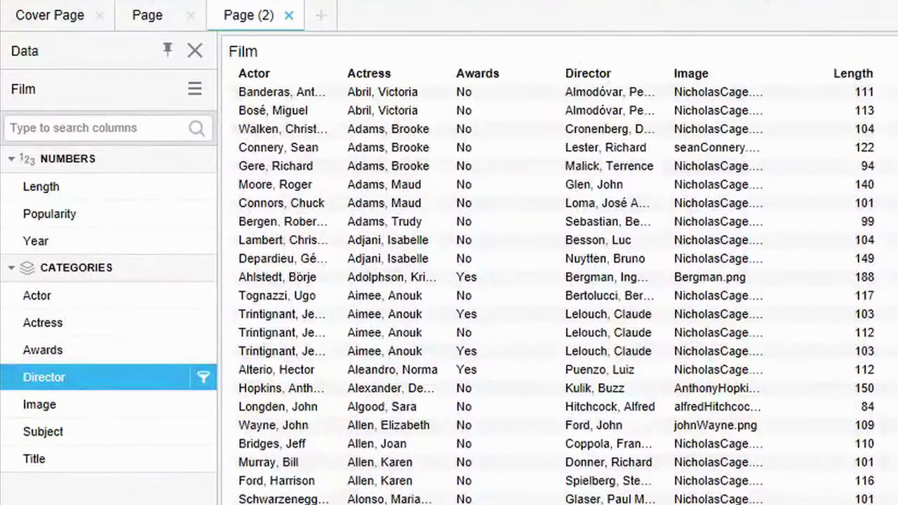
left_click(203, 379)
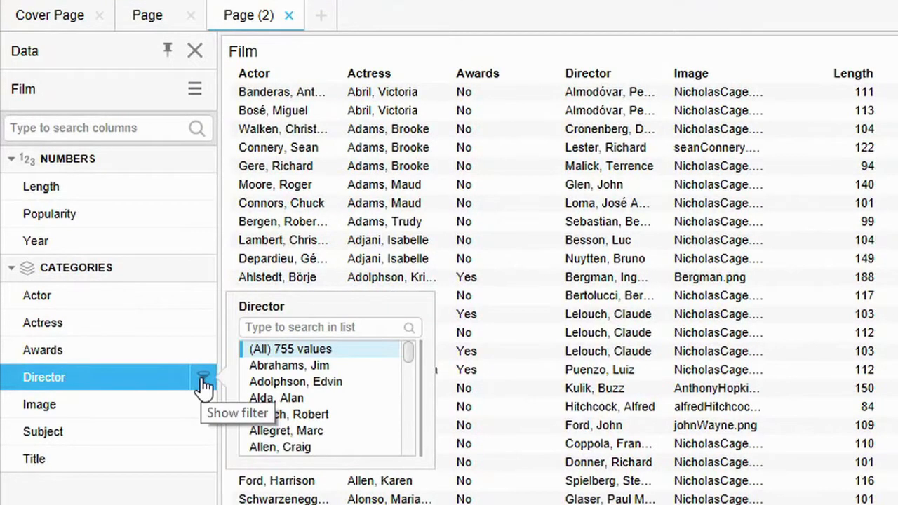
left_click(290, 407)
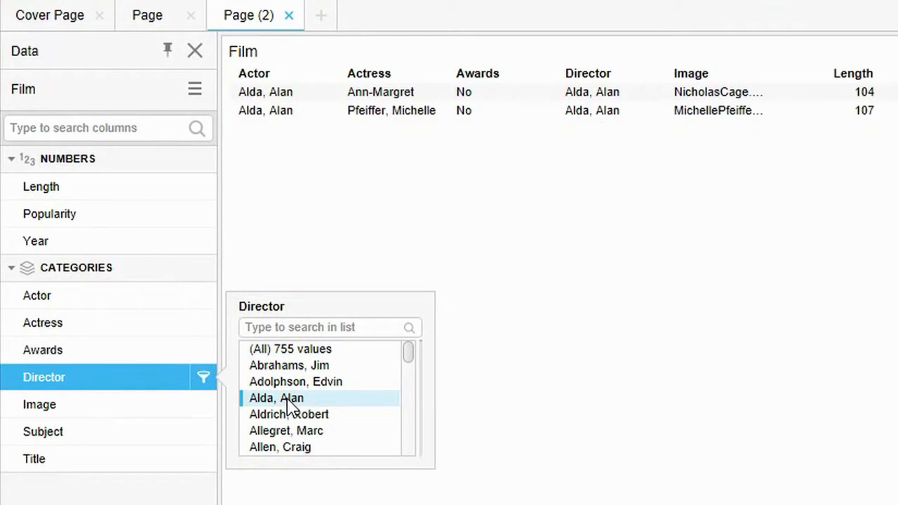
left_click(292, 349)
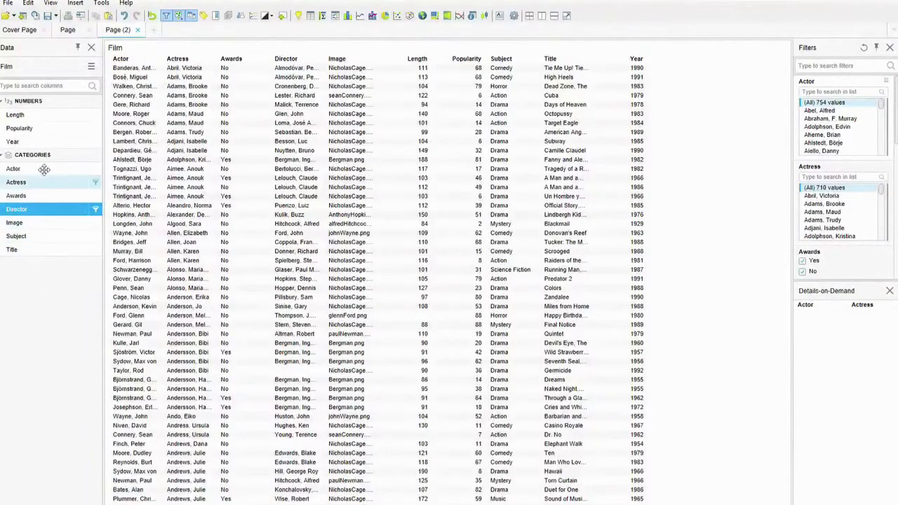
Step: Apply the Dark visual theme to the analysis
left_click(50, 3)
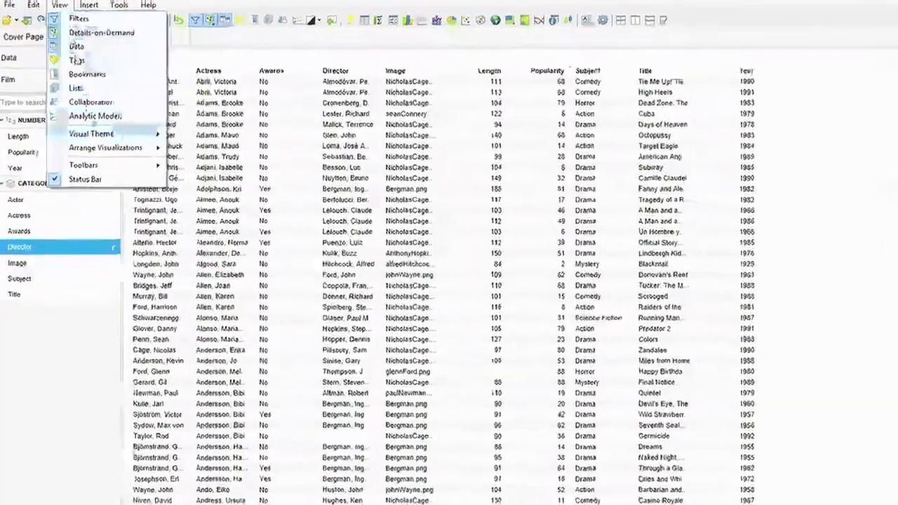
mouse_move(102, 114)
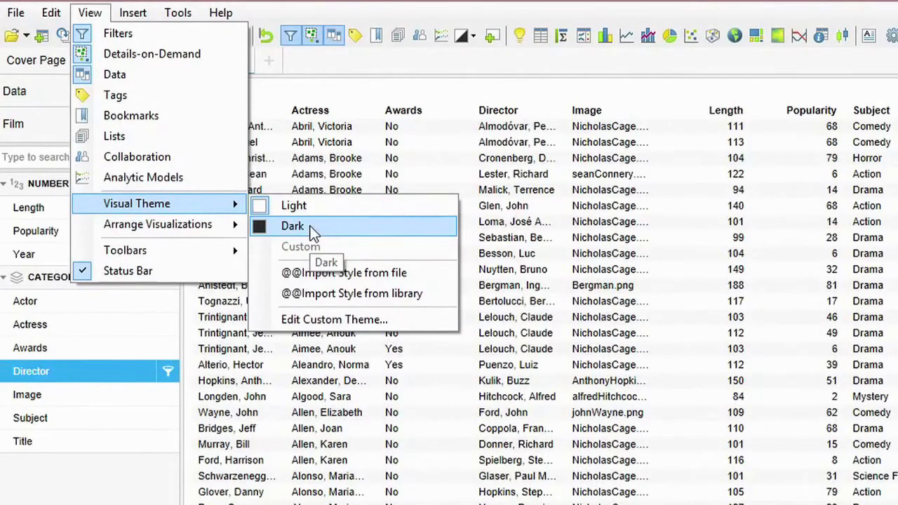
left_click(311, 227)
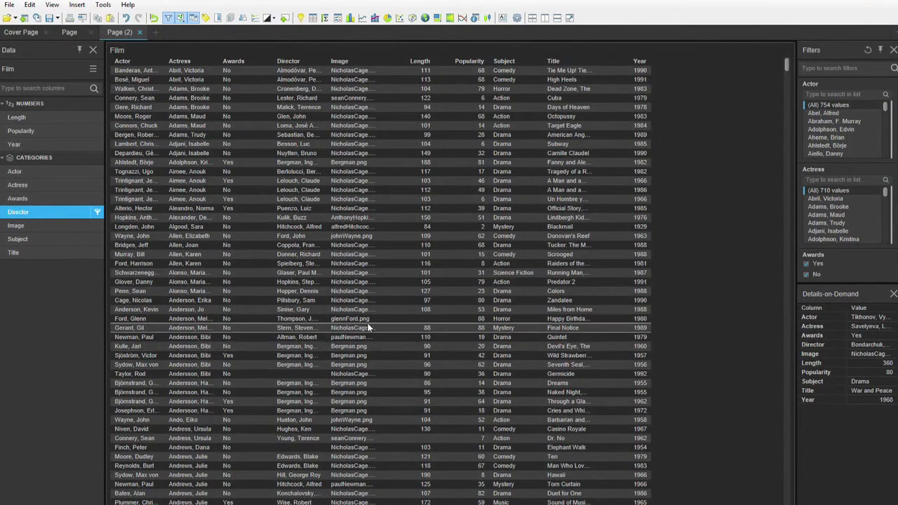
Step: Examine the custom theme's detailed settings for the document, visualizations area, general visualization style, background colour palette, title and scale, plus its general settings
left_click(59, 9)
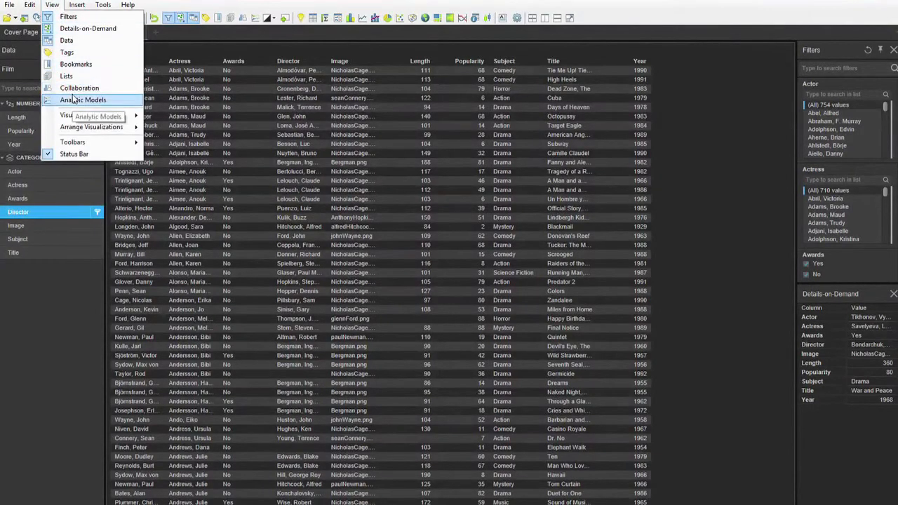
mouse_move(84, 117)
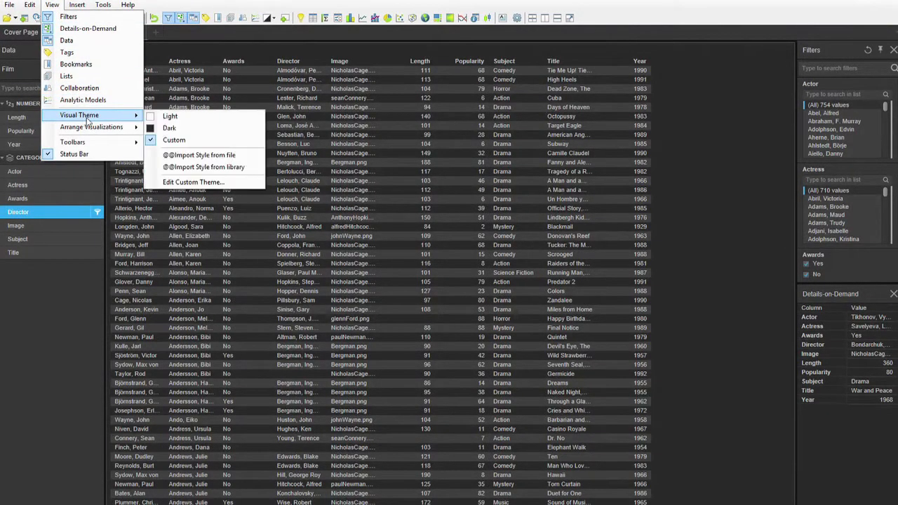
left_click(219, 182)
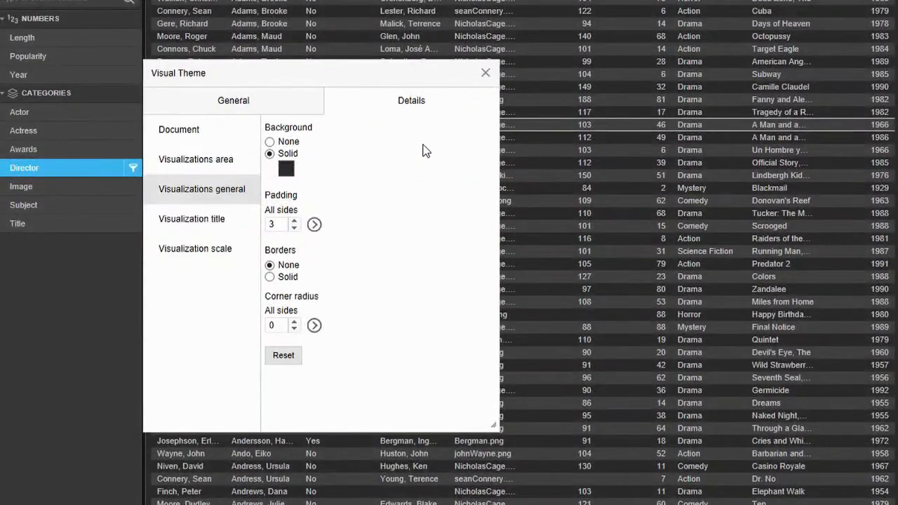
left_click(189, 135)
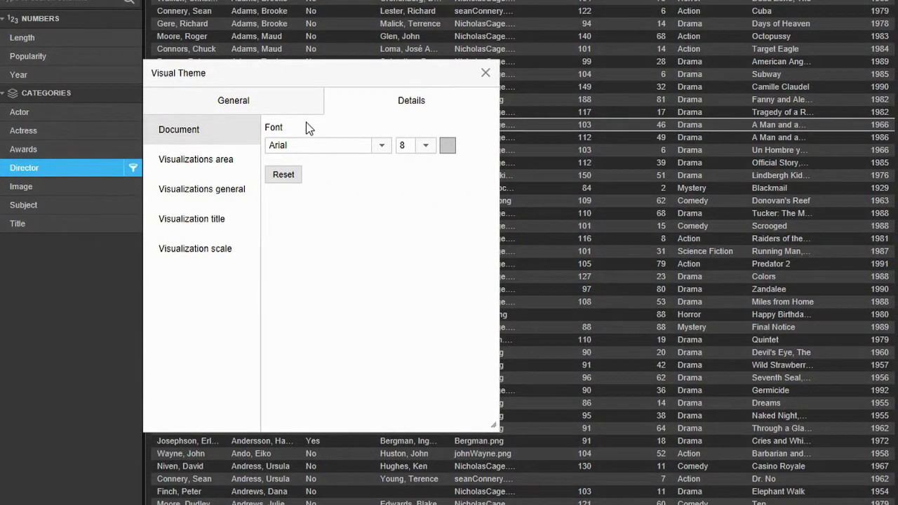
left_click(217, 164)
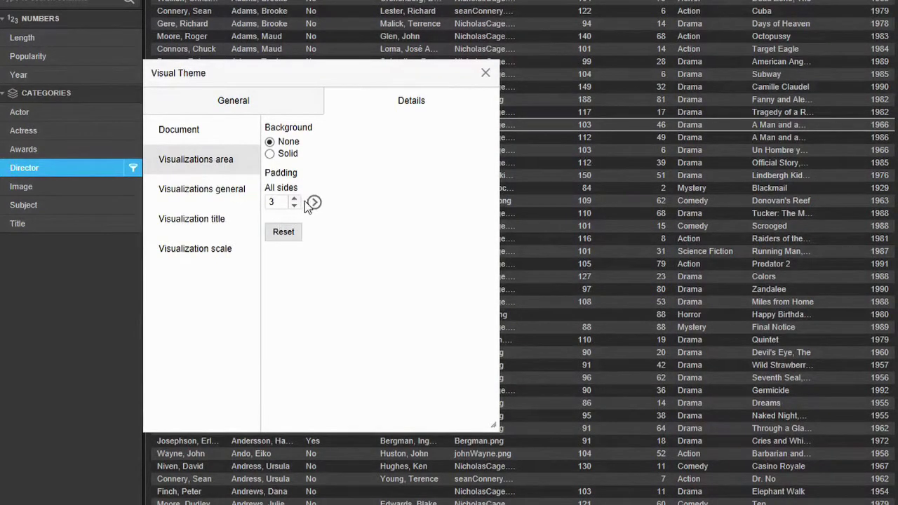
left_click(232, 196)
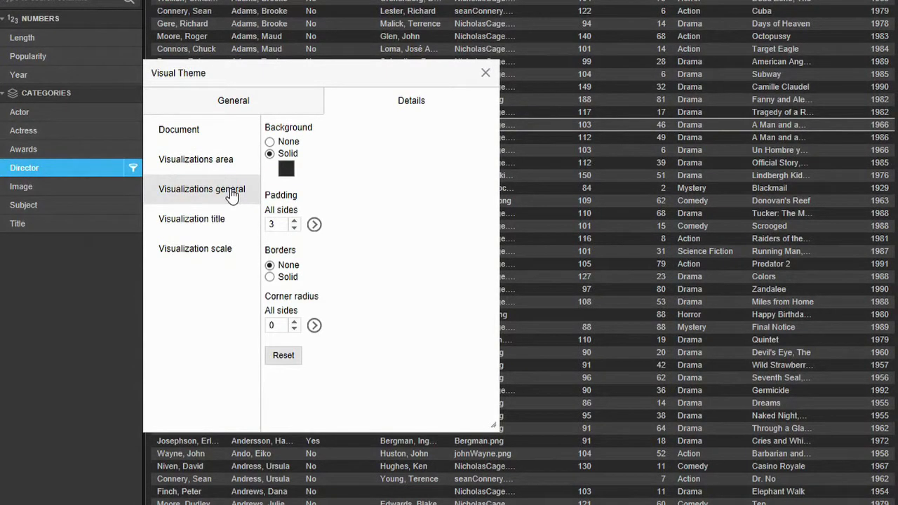
left_click(286, 170)
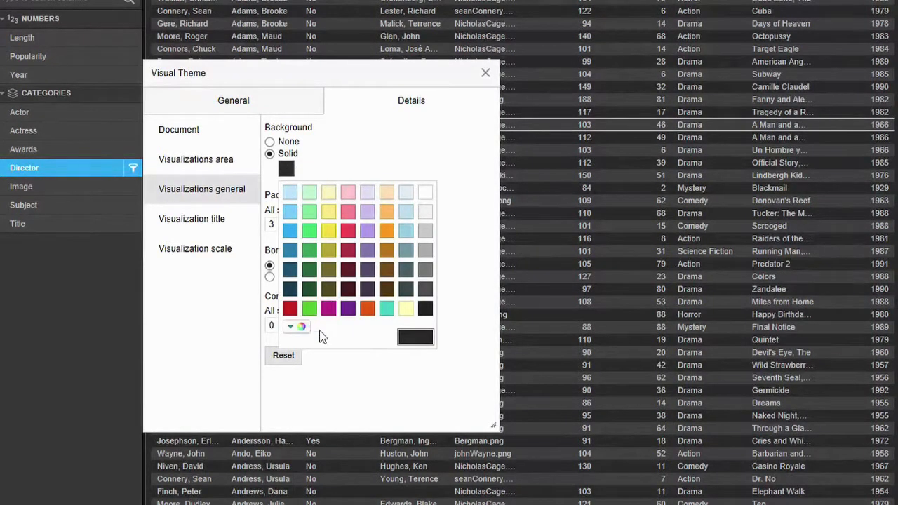
left_click(352, 150)
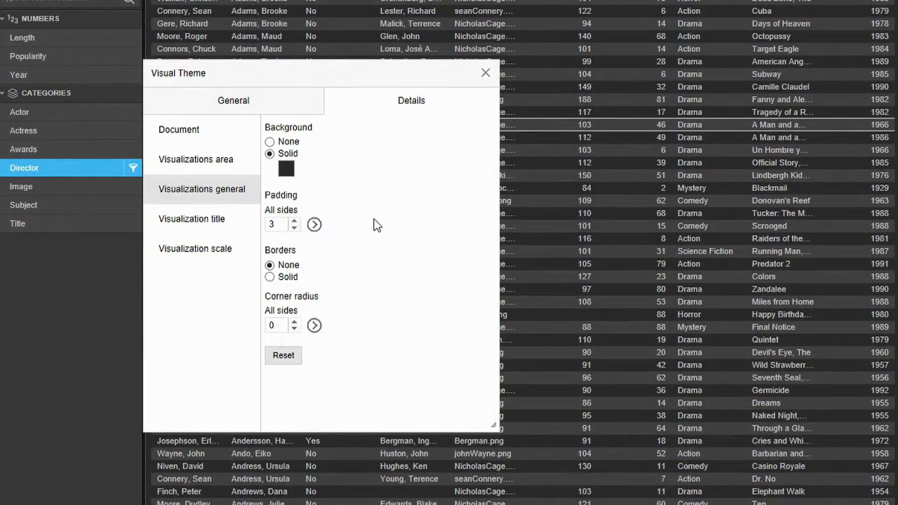
left_click(225, 223)
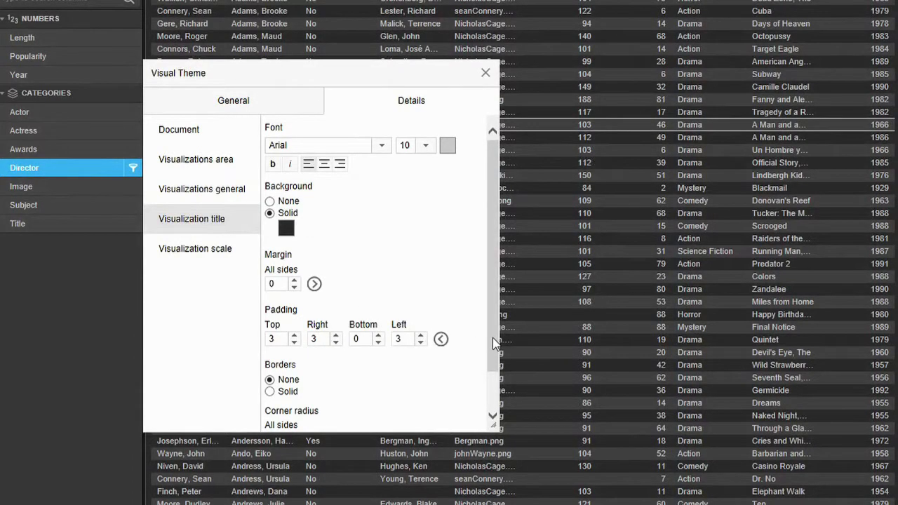
scroll(492, 338, "down", 3)
left_click(194, 251)
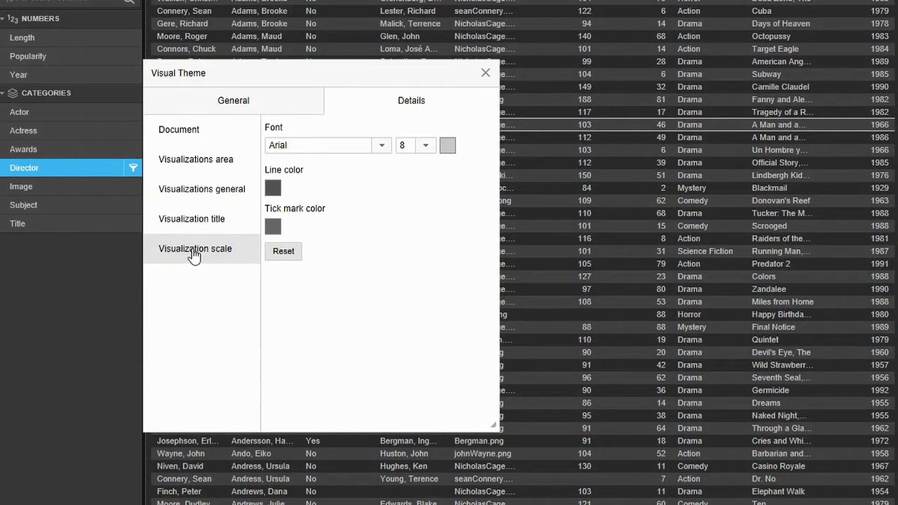
left_click(234, 104)
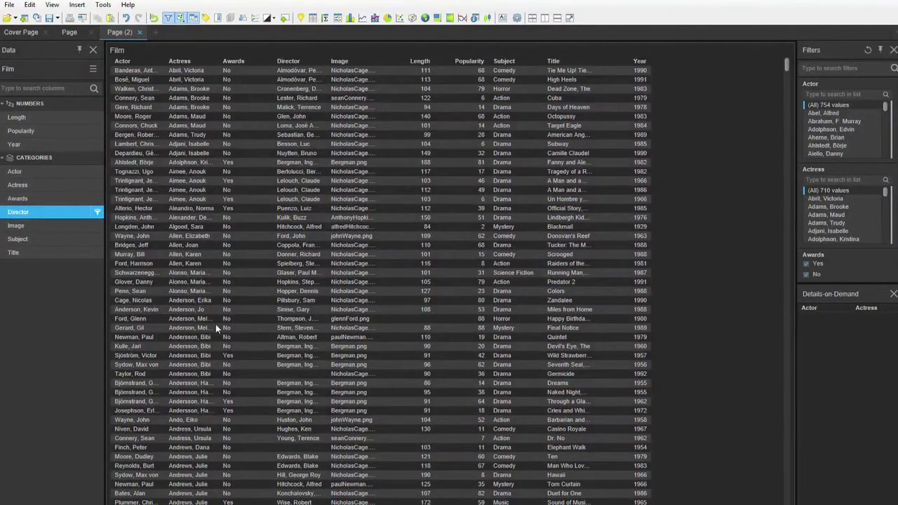
Step: Show the scatter plot page and apply the Light visual theme to the analysis
left_click(69, 32)
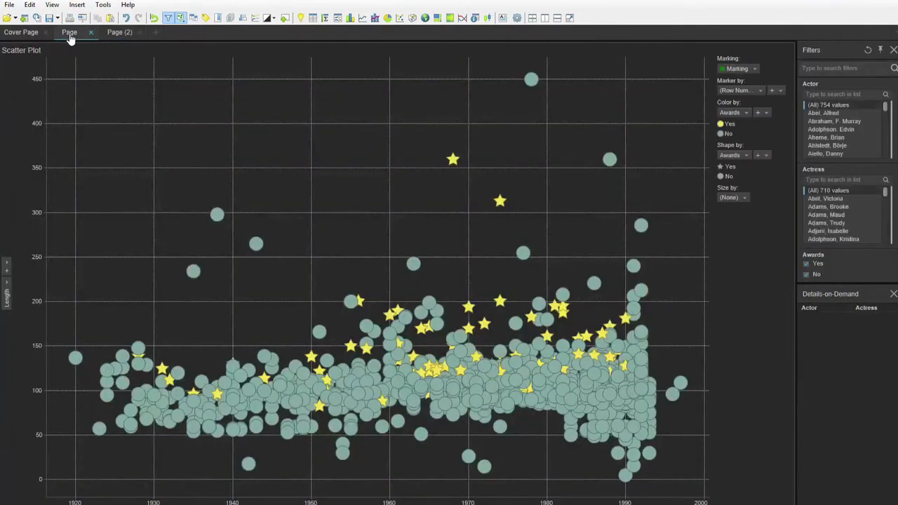
left_click(31, 6)
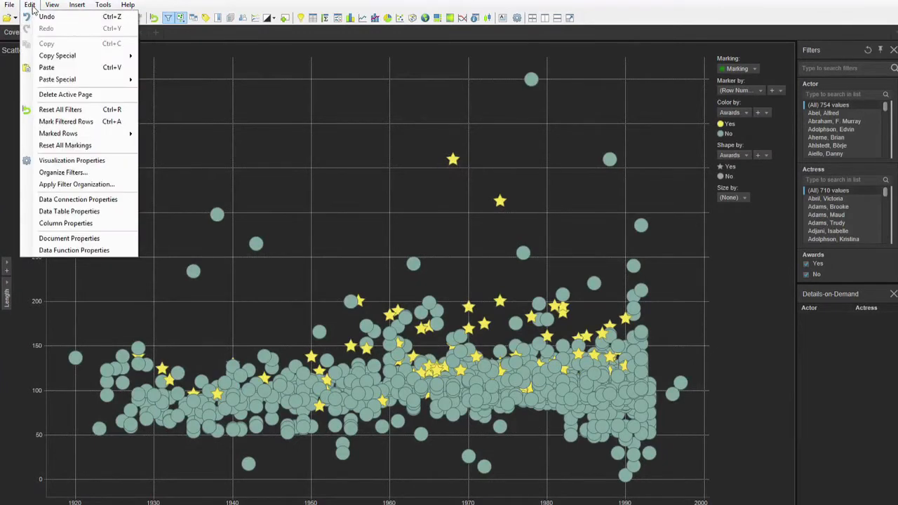
mouse_move(52, 5)
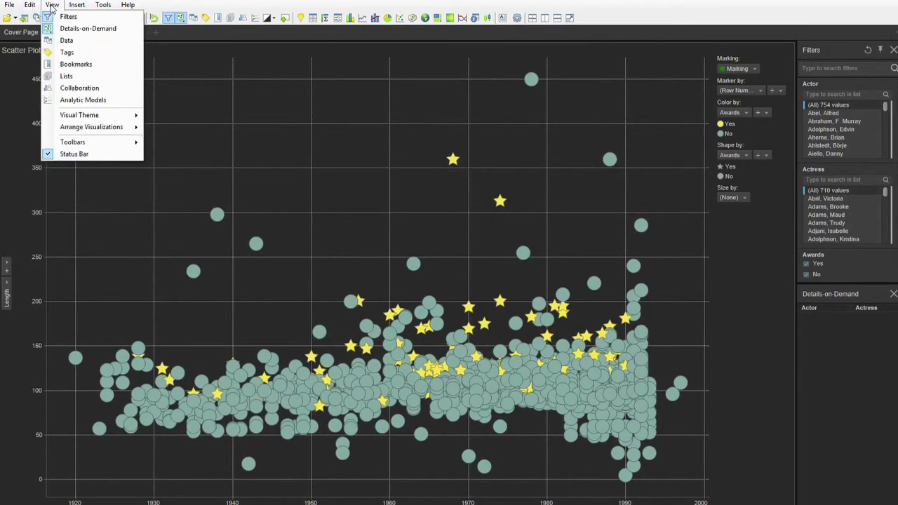
mouse_move(91, 115)
left_click(168, 116)
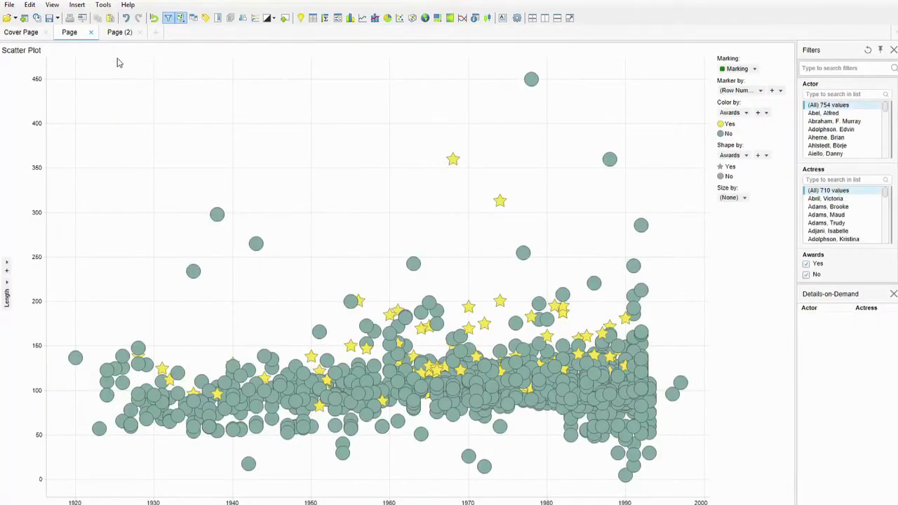
Step: Examine the custom theme's general settings and the individual side padding options for the visualizations area and for visualizations in general
left_click(54, 6)
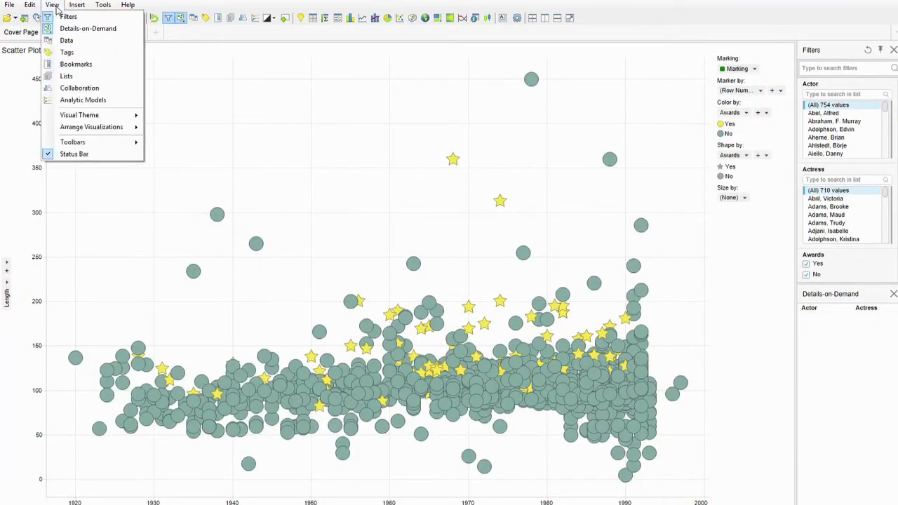
mouse_move(106, 115)
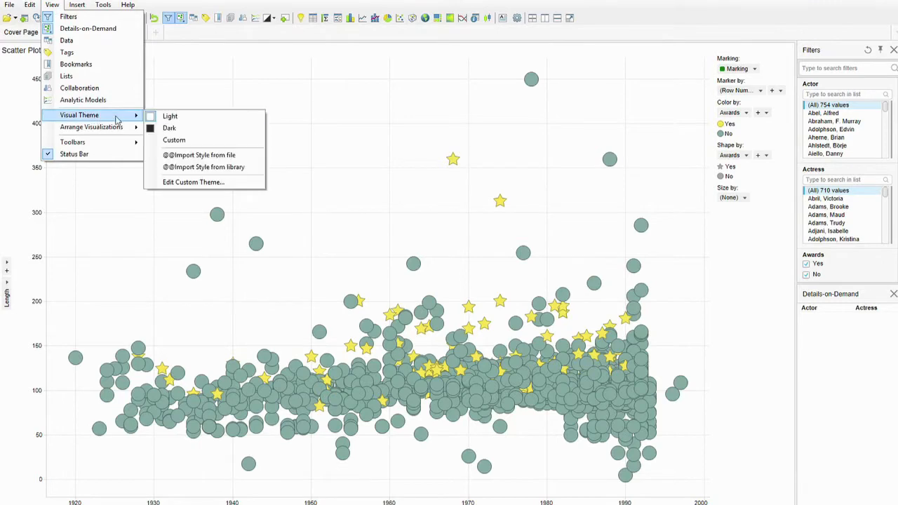
left_click(188, 183)
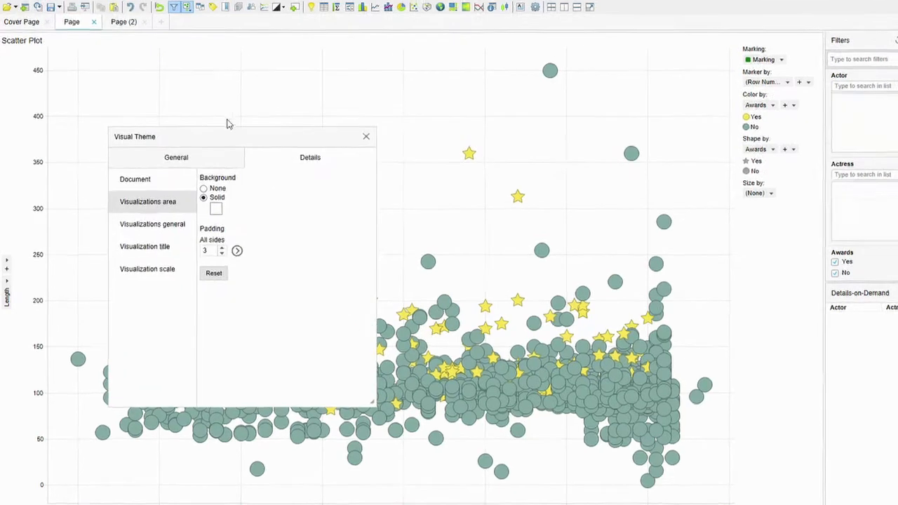
left_click(175, 148)
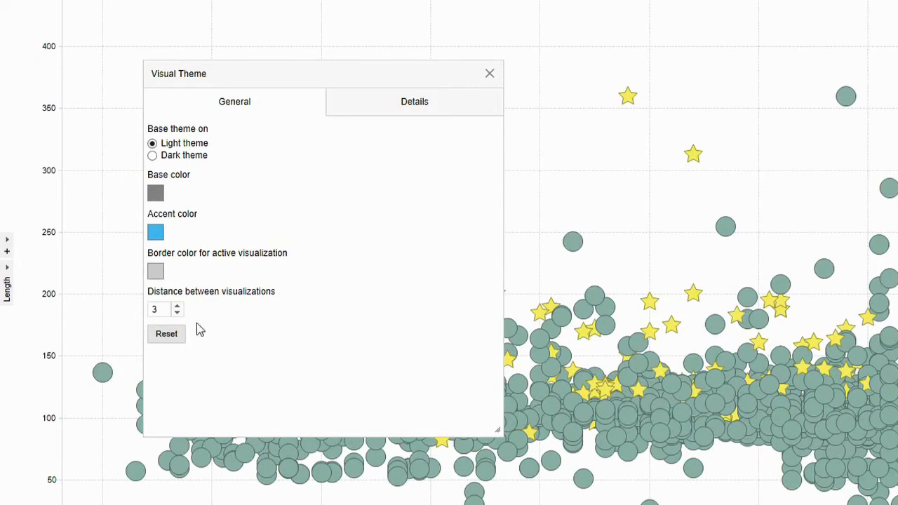
left_click(368, 105)
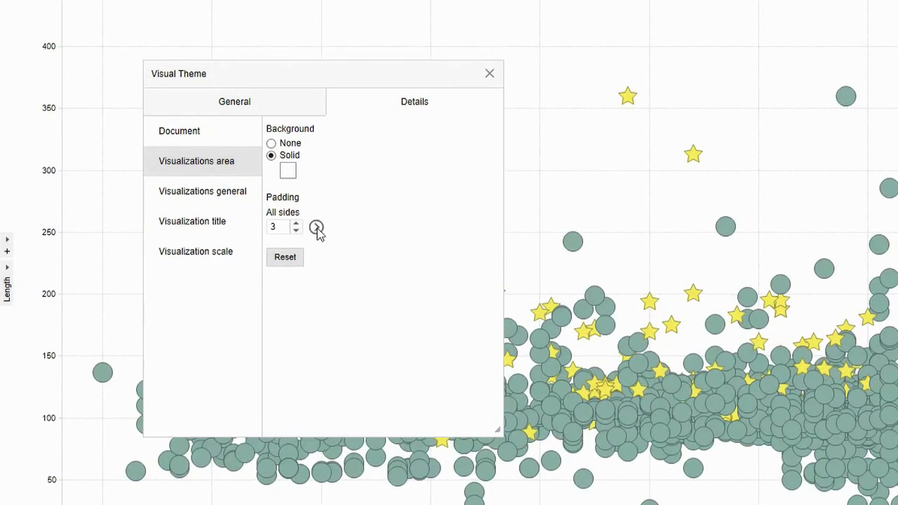
left_click(317, 228)
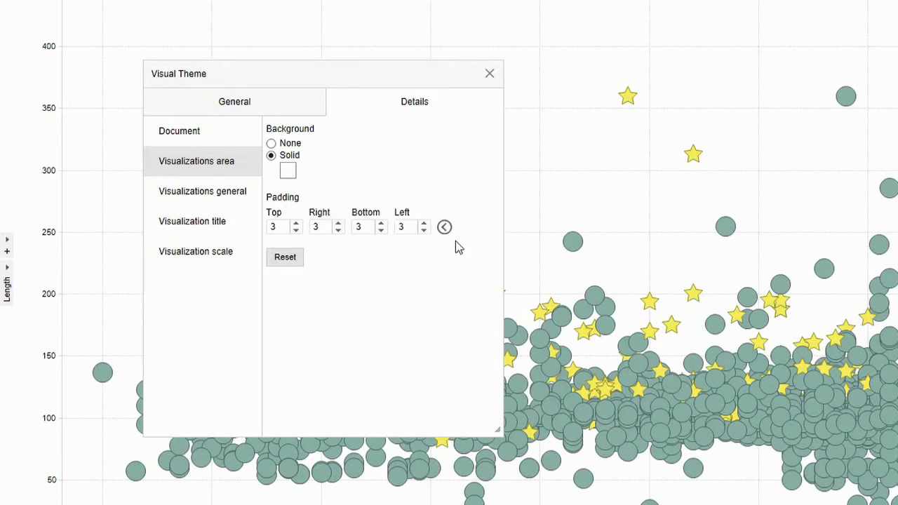
left_click(281, 227)
left_click(443, 228)
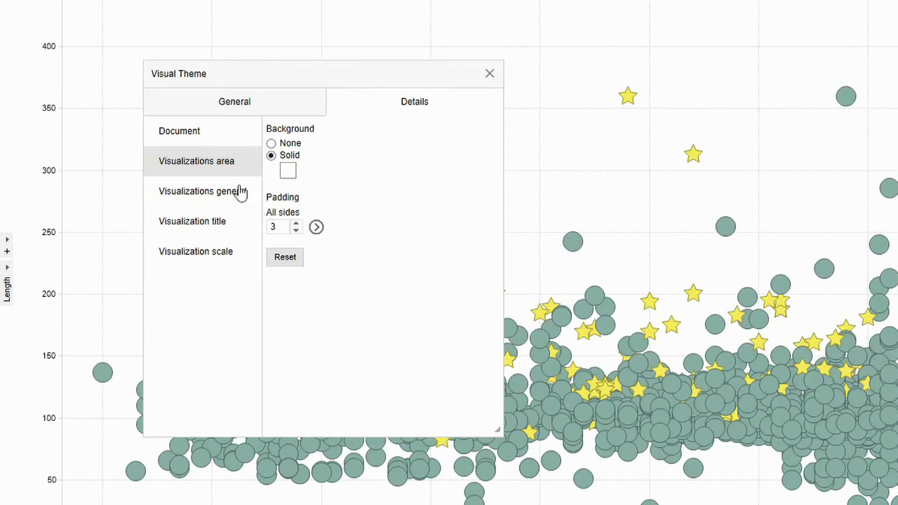
left_click(218, 197)
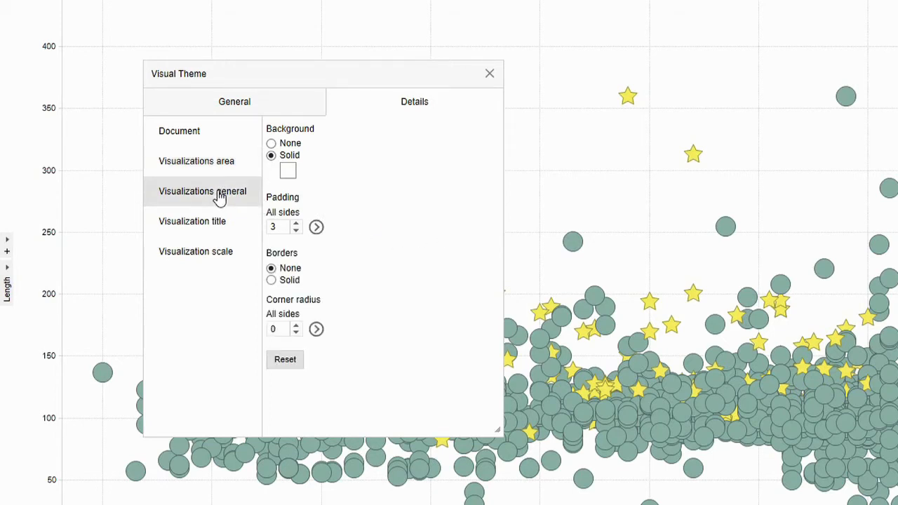
left_click(316, 228)
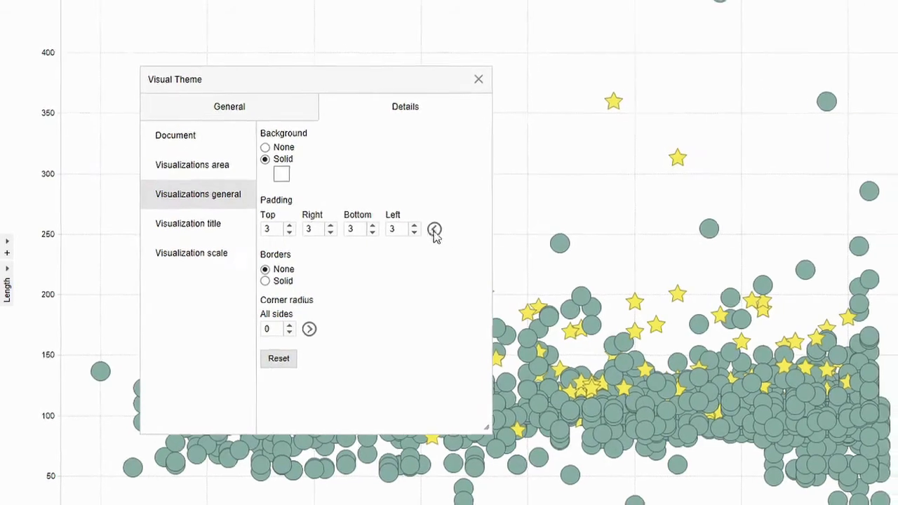
Step: Set the custom theme's visualization title font to Wingdings
left_click(444, 227)
left_click(199, 231)
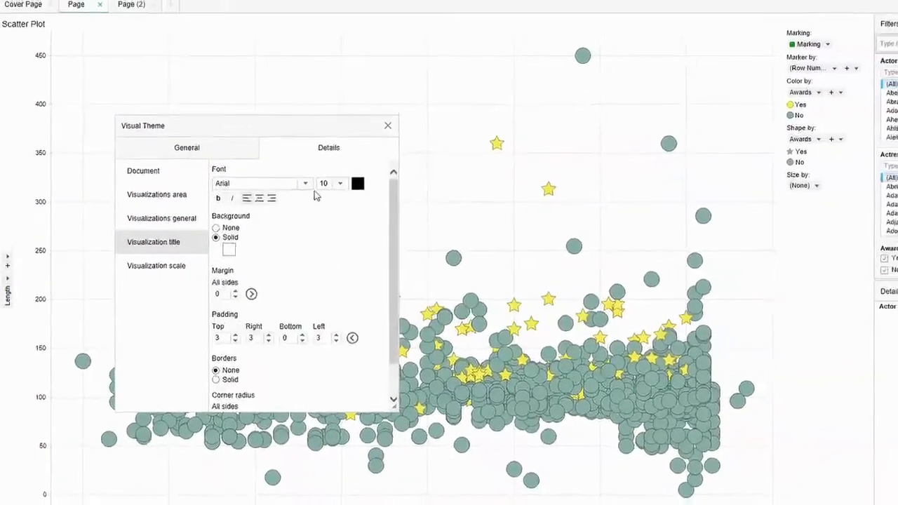
left_click(305, 183)
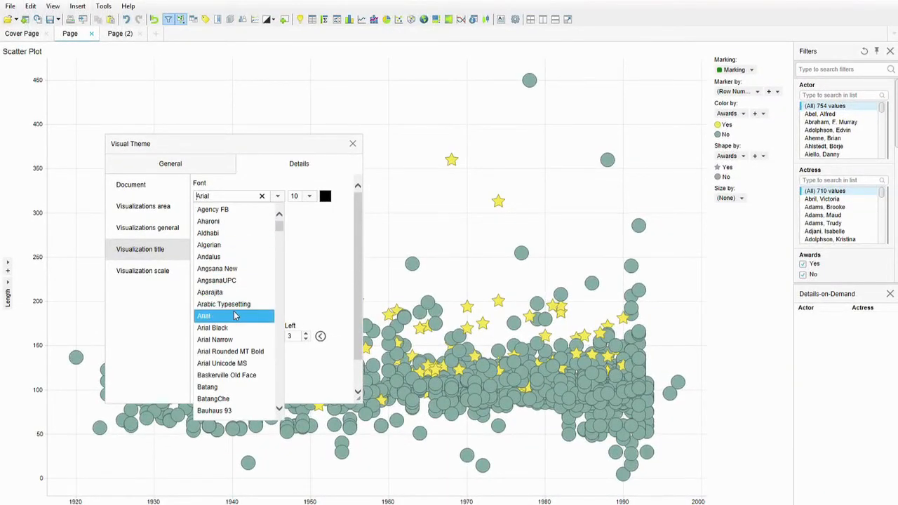
left_click_drag(278, 233, 284, 413)
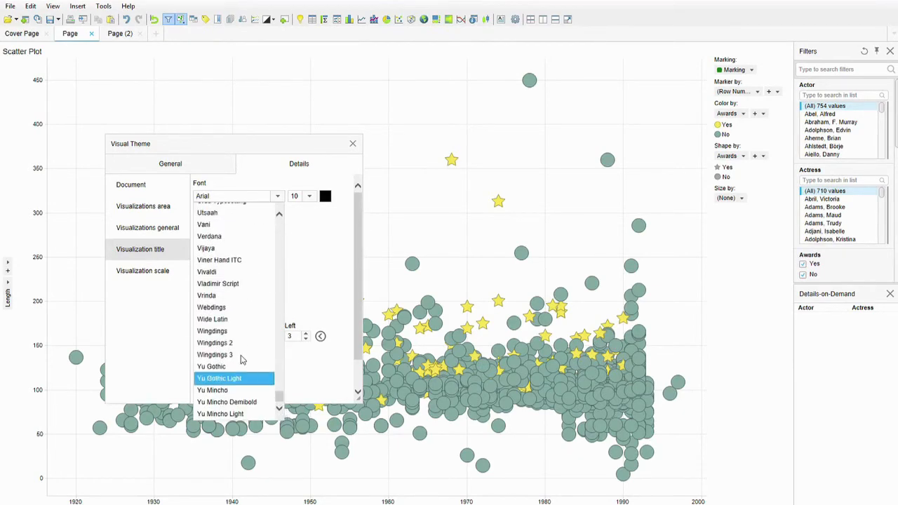
left_click(217, 334)
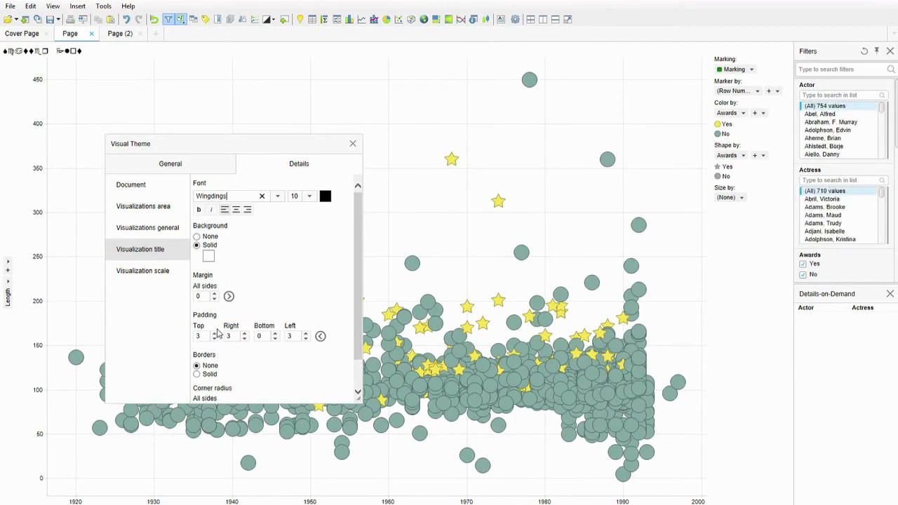
Step: Set the visualization title font back to Arial, and view the visualization scale settings before closing the theme settings
left_click(262, 197)
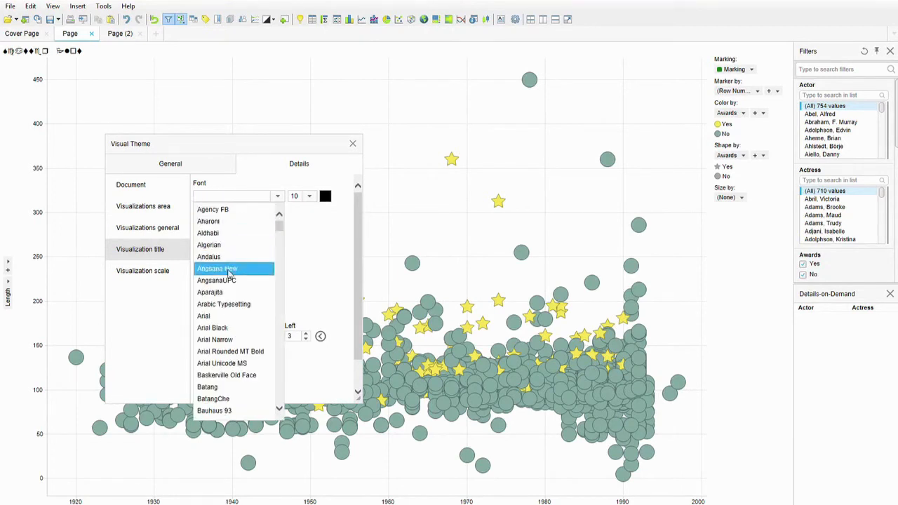
left_click(227, 321)
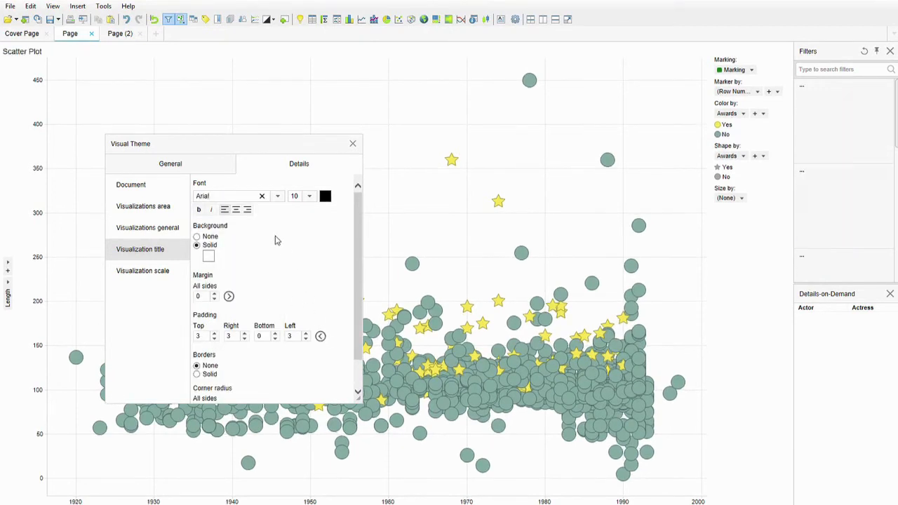
left_click(160, 275)
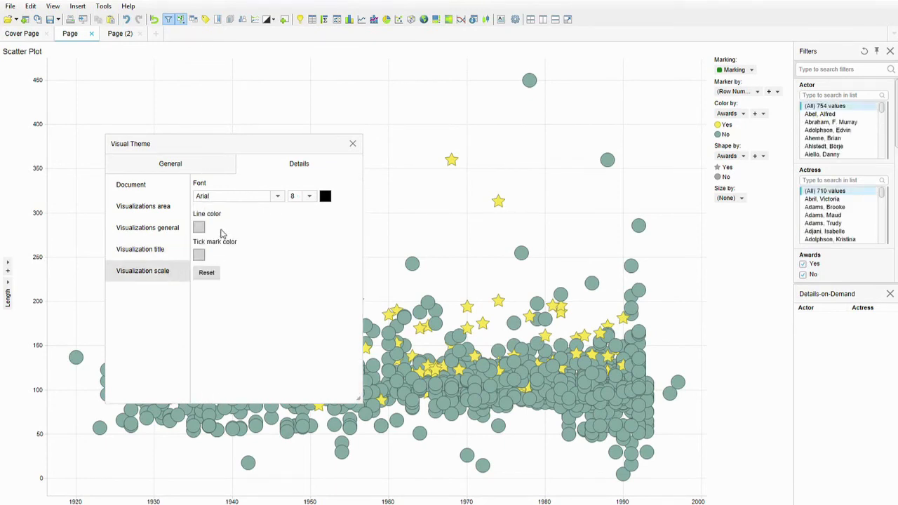
left_click(353, 143)
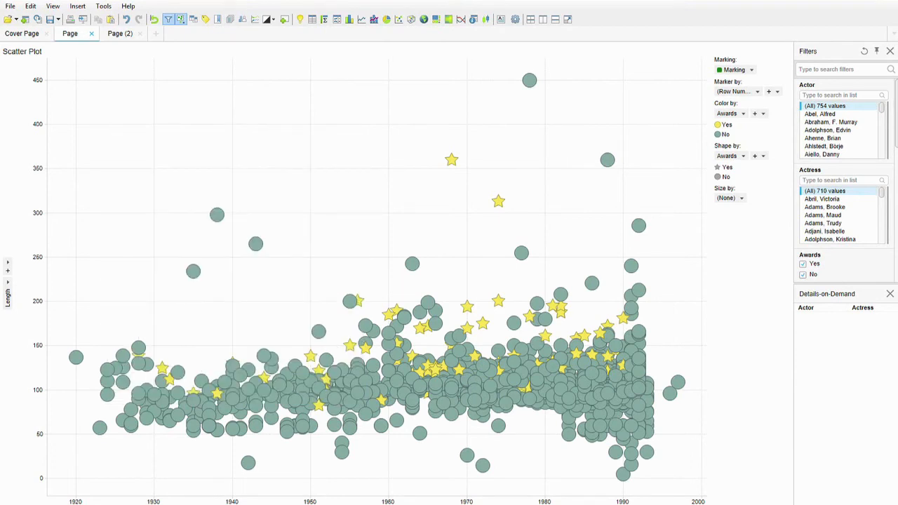